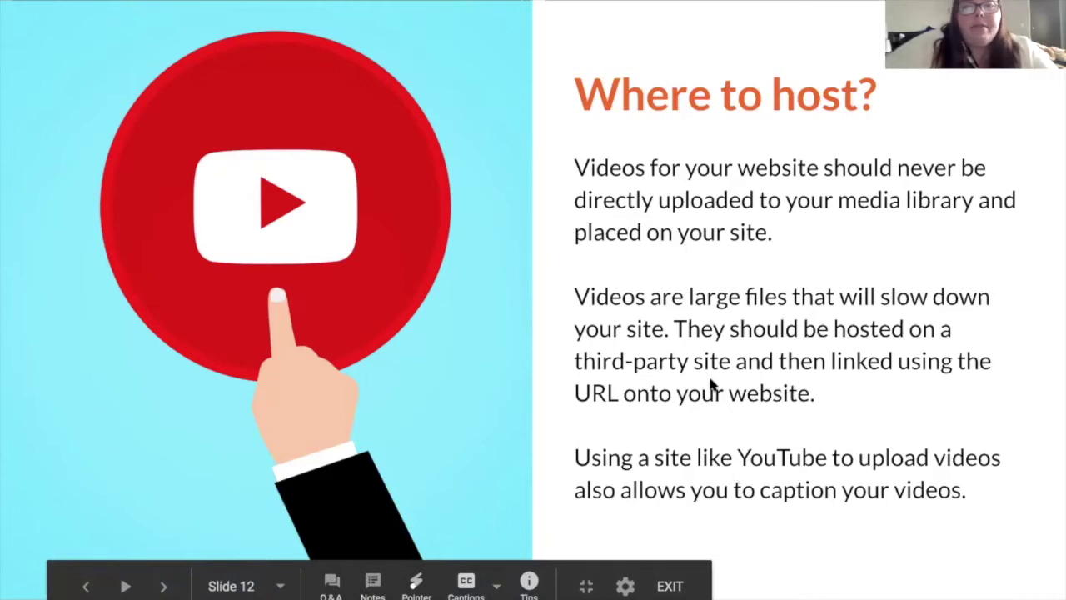
Exit the slideshow at the "Where to host?" slide and switch to the YouTube home page.
click(706, 315)
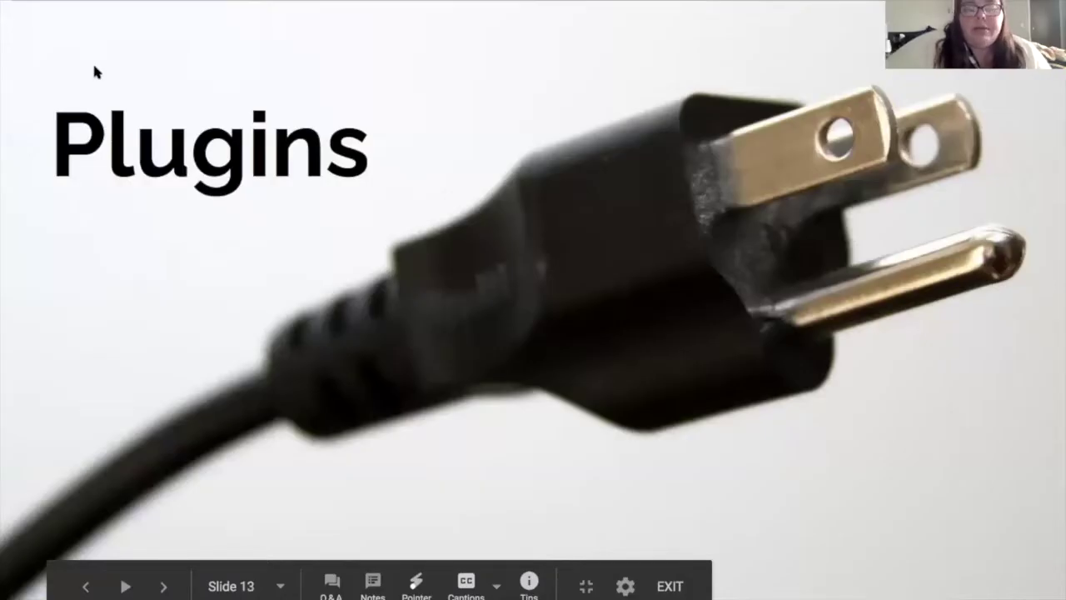
key(Left)
key(Escape)
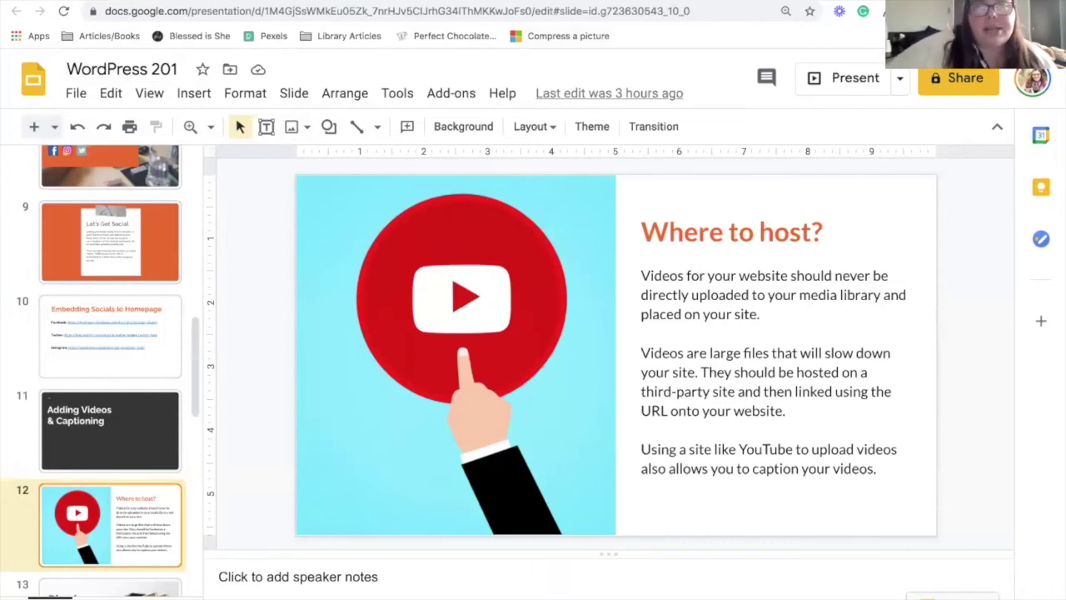
click(483, 2)
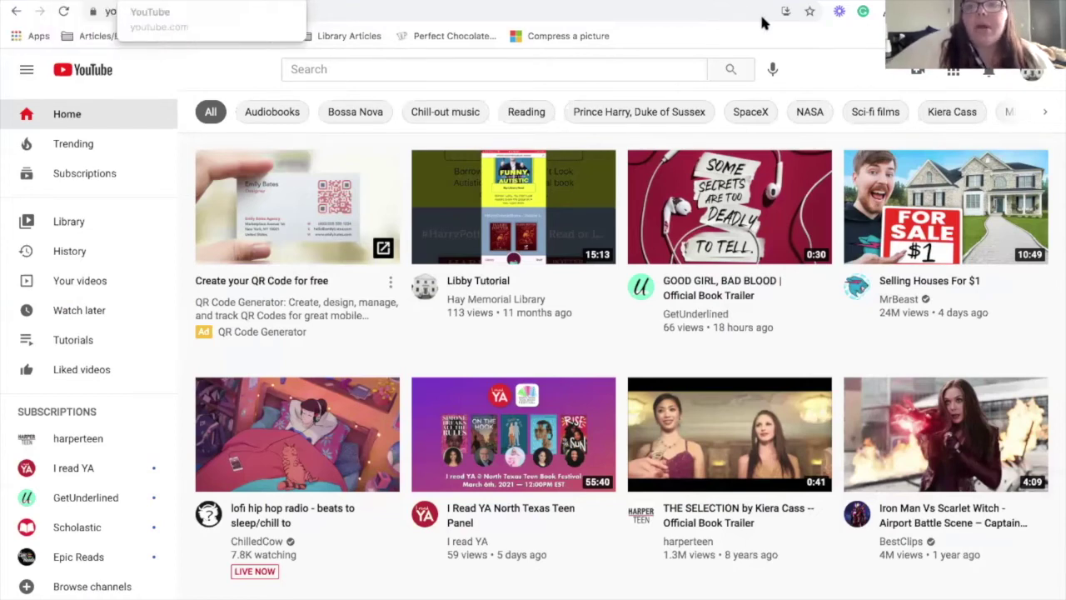
Open YouTube Studio for the Hay Memorial Library channel and display its list of uploaded videos.
click(1032, 73)
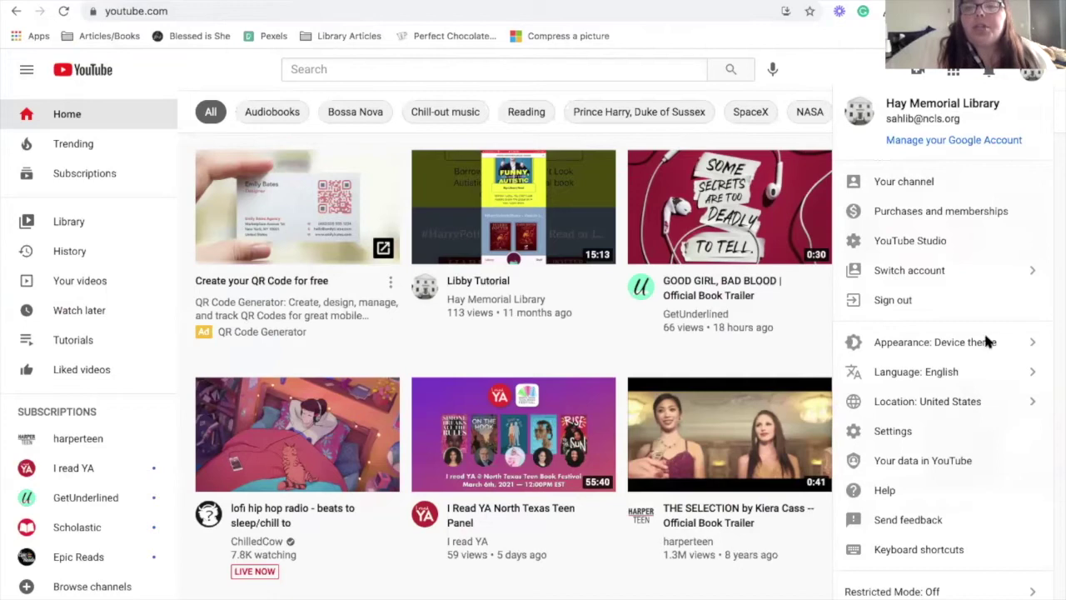
click(921, 242)
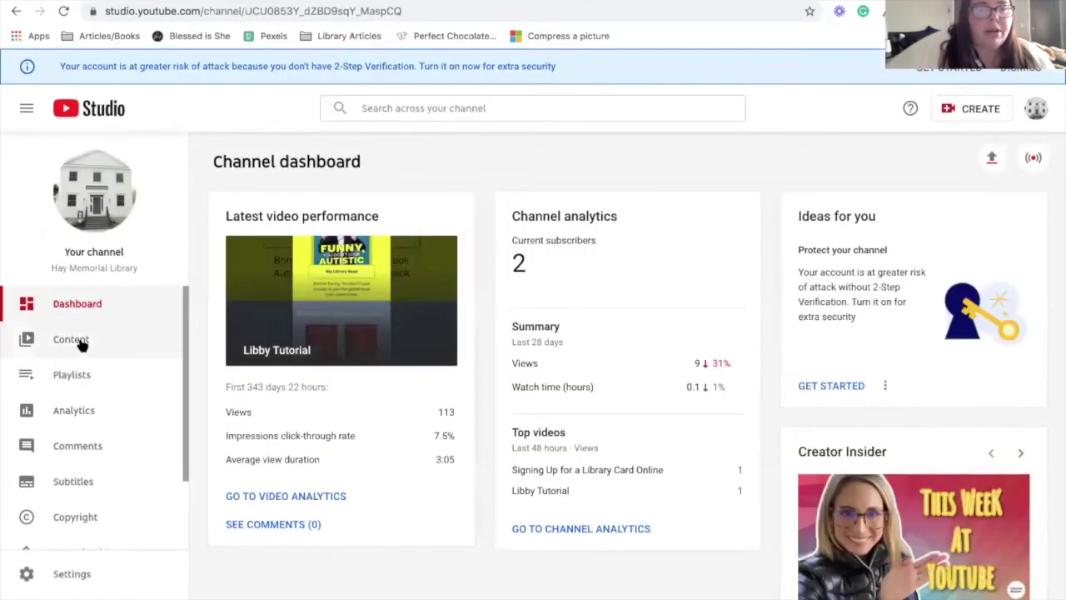
click(80, 341)
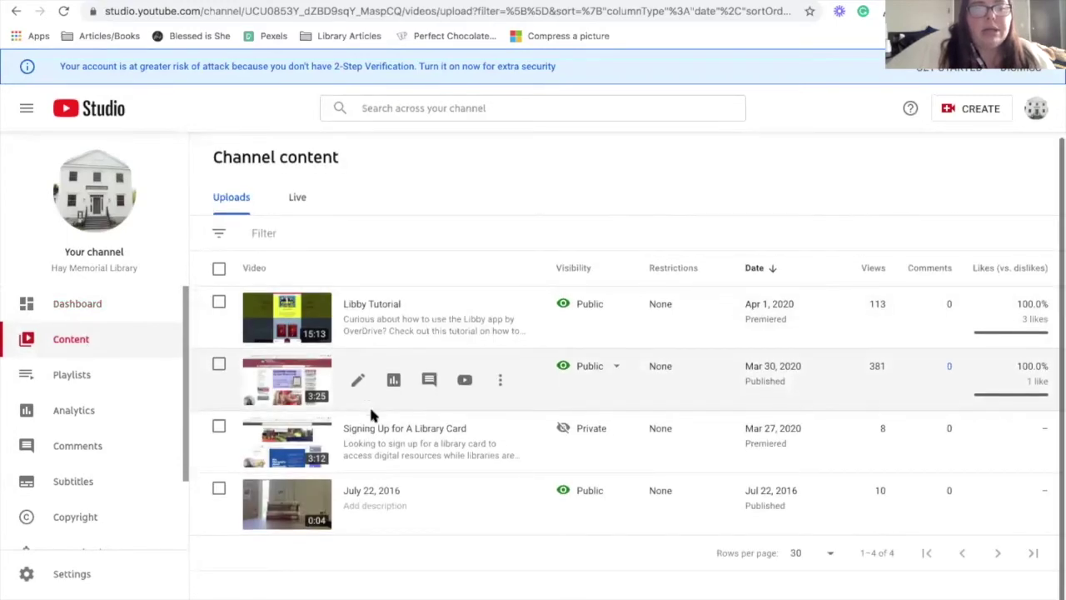
scroll(288, 499, down, 1)
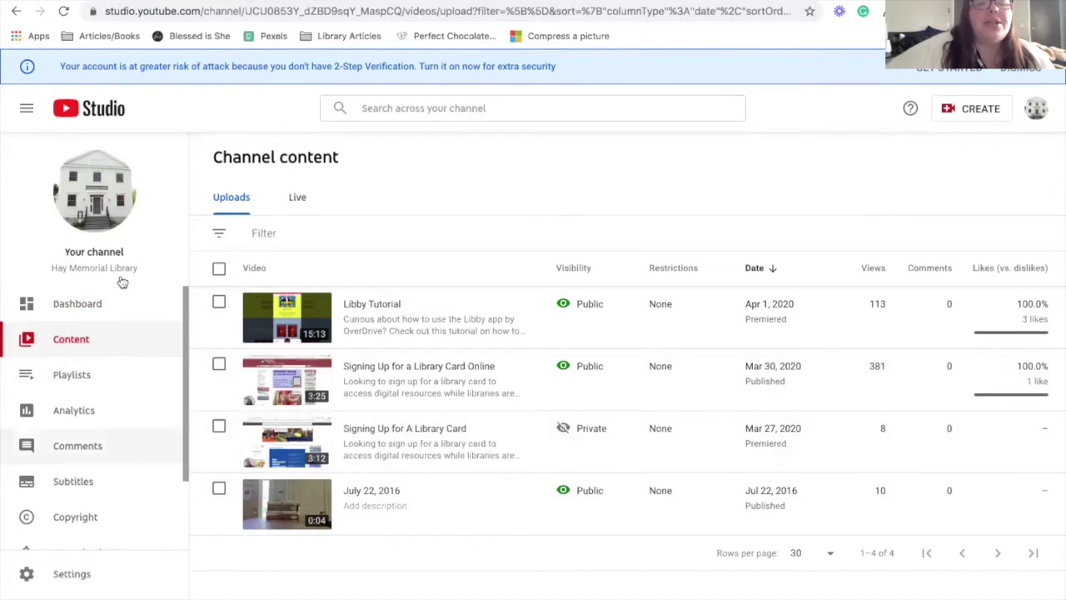
click(1037, 113)
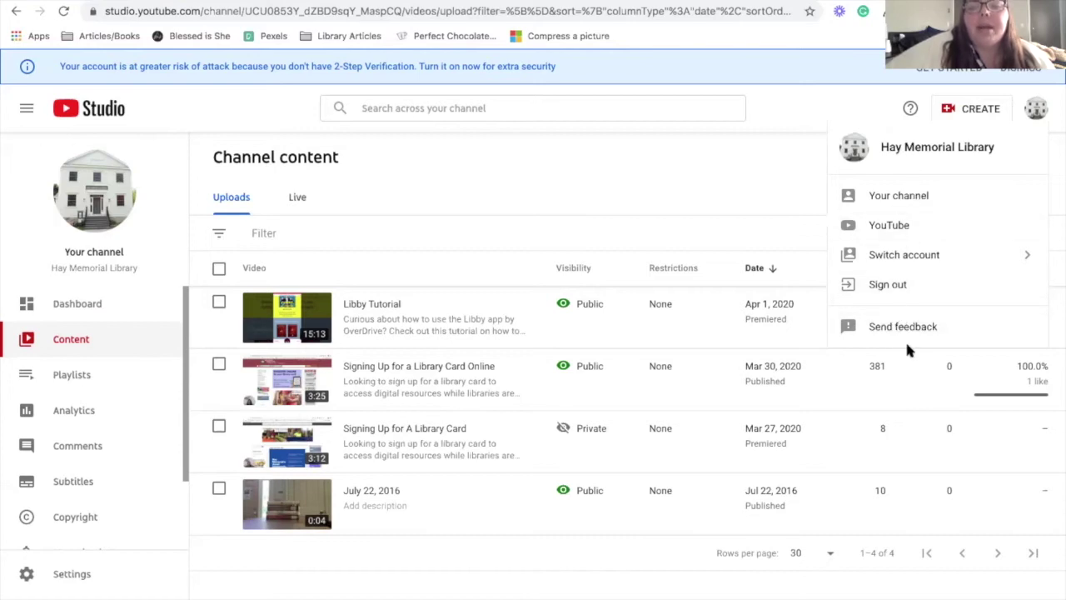
click(696, 169)
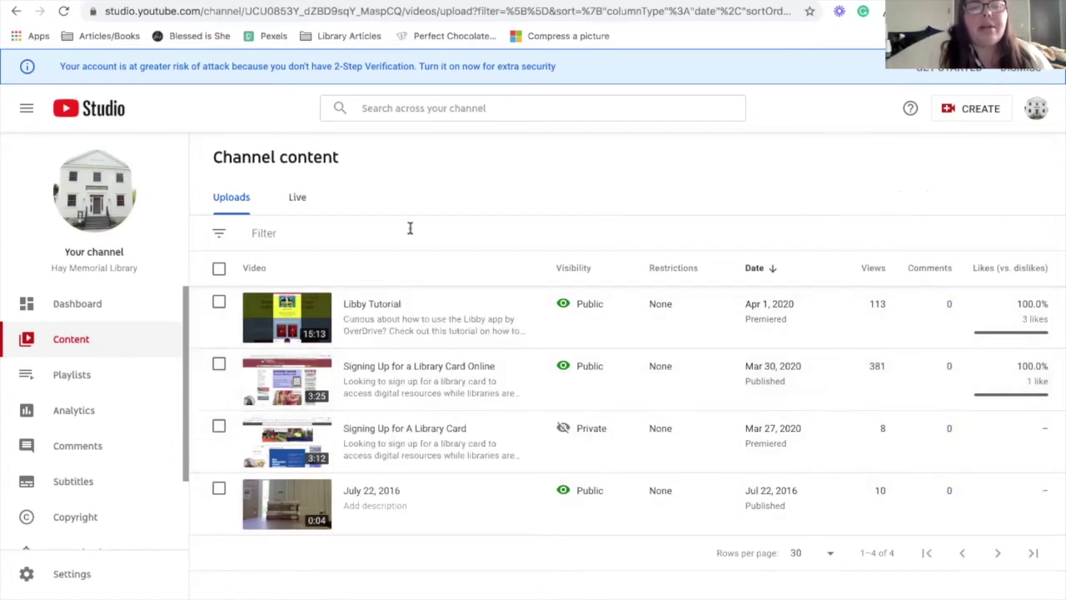
Examine the published English subtitles of the "Signing Up for a Library Card Online" video and return to the channel content.
click(261, 388)
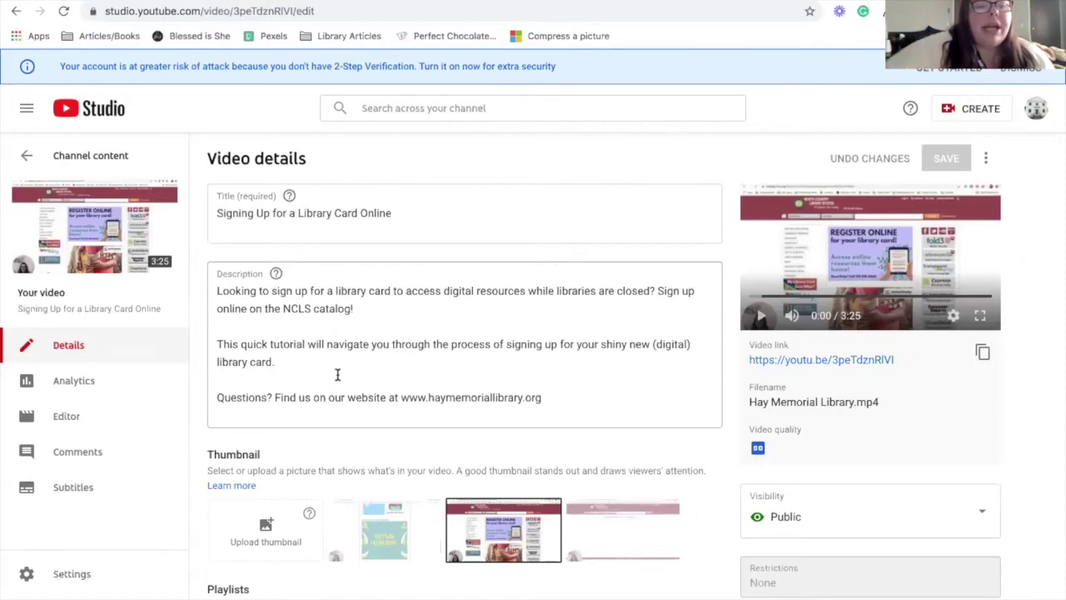
click(87, 497)
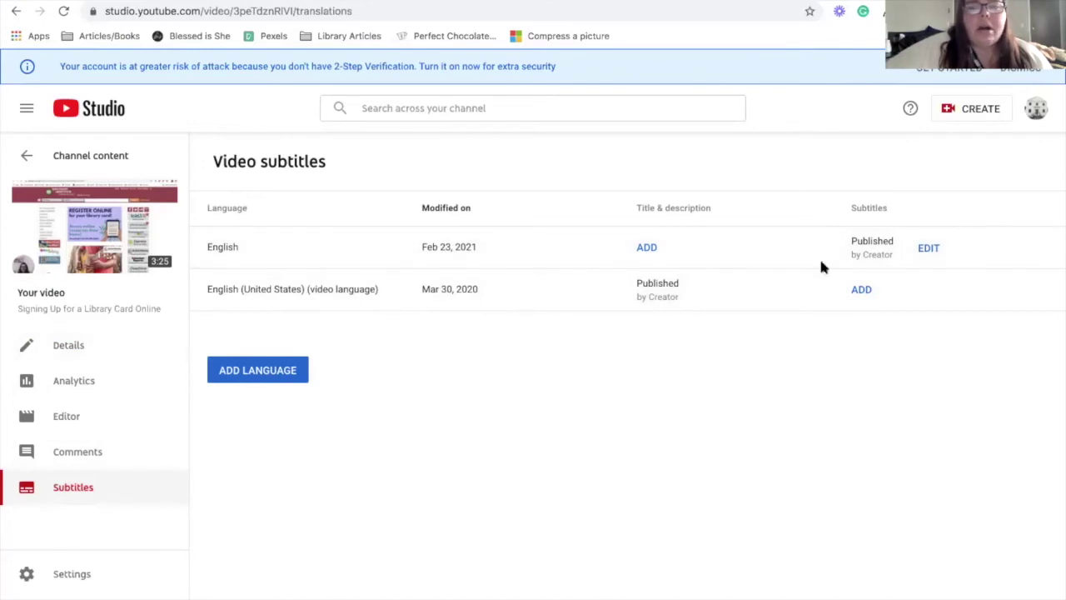
click(928, 247)
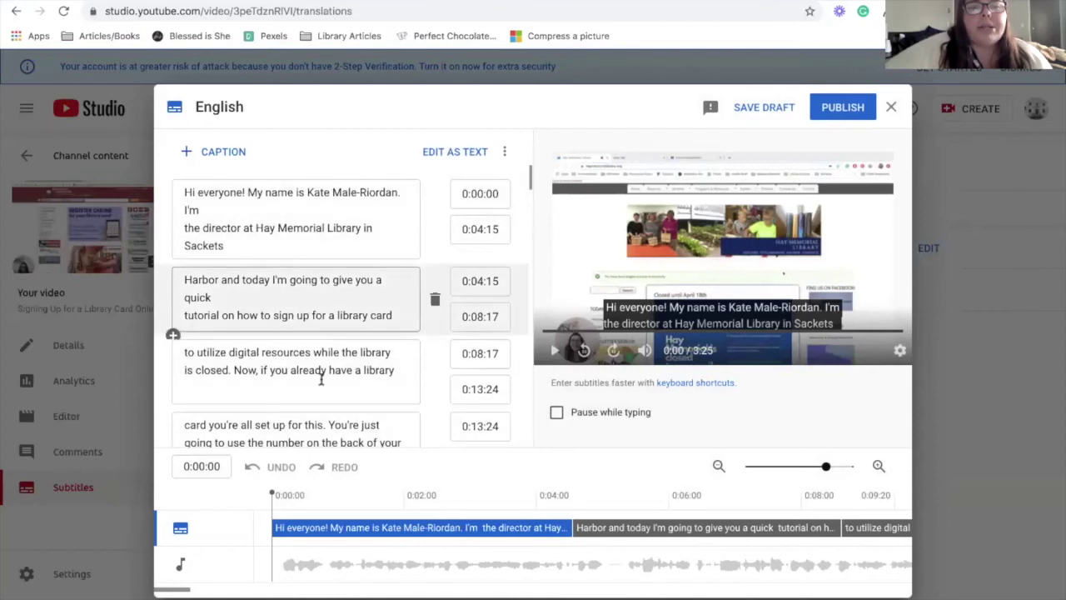
click(891, 107)
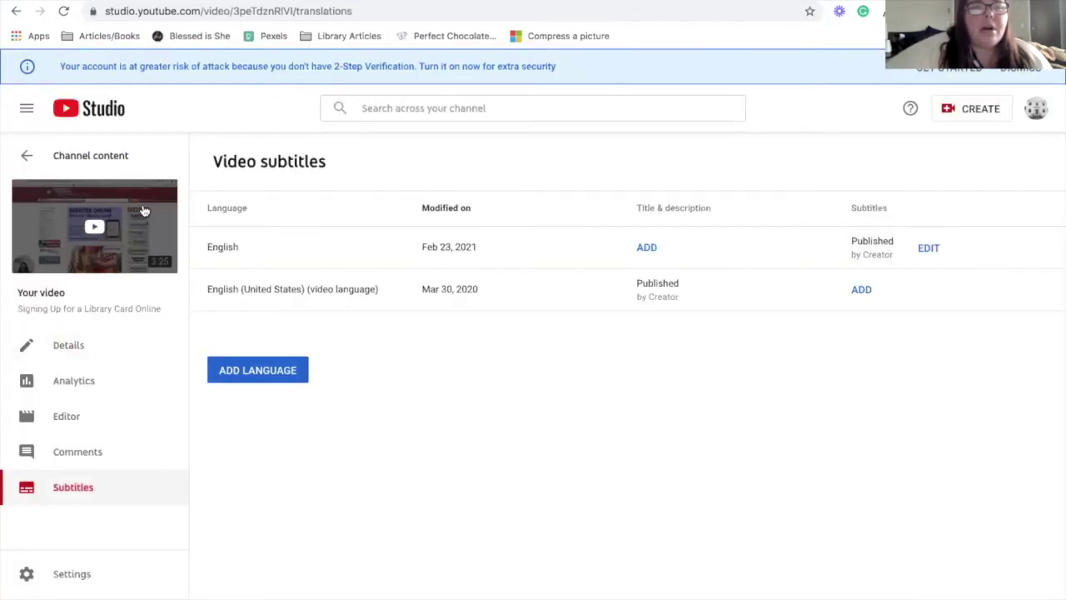
click(27, 155)
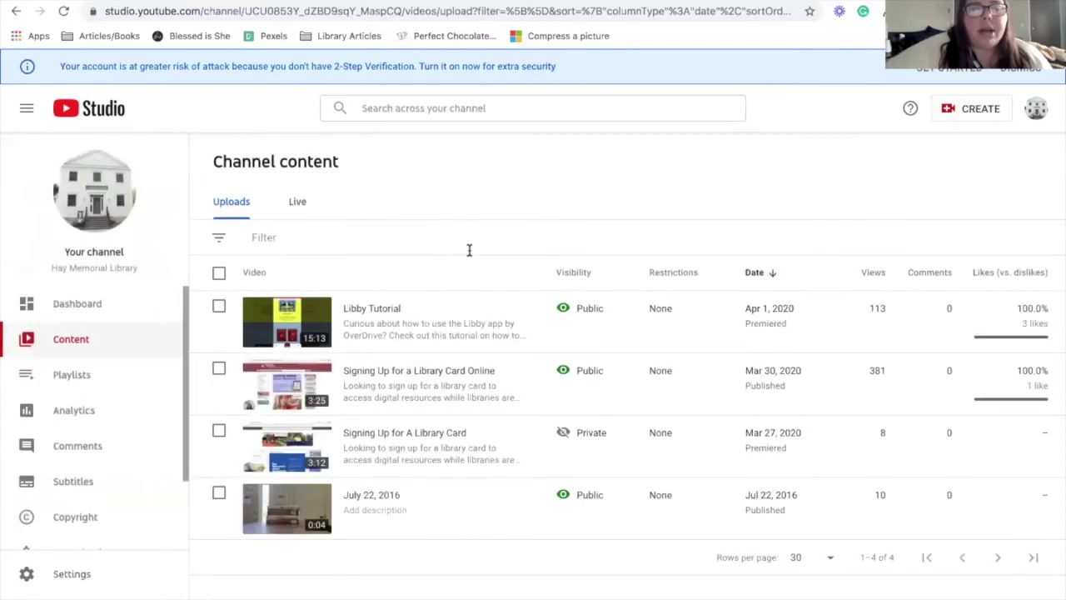
Open the subtitles of the "Libby Tutorial" video and confirm English (United States) as the video language.
click(275, 323)
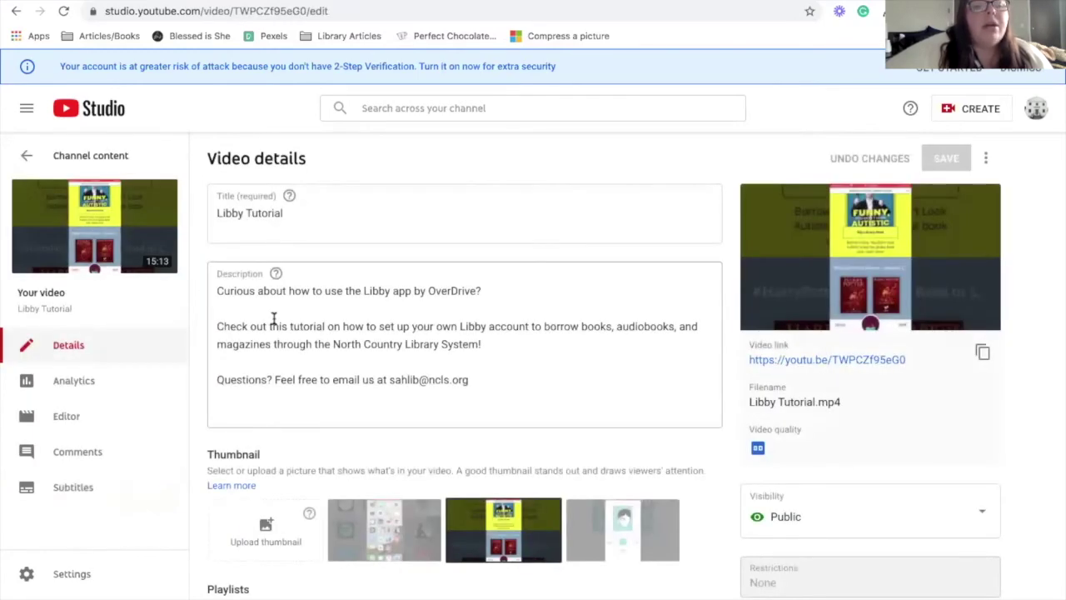
click(33, 486)
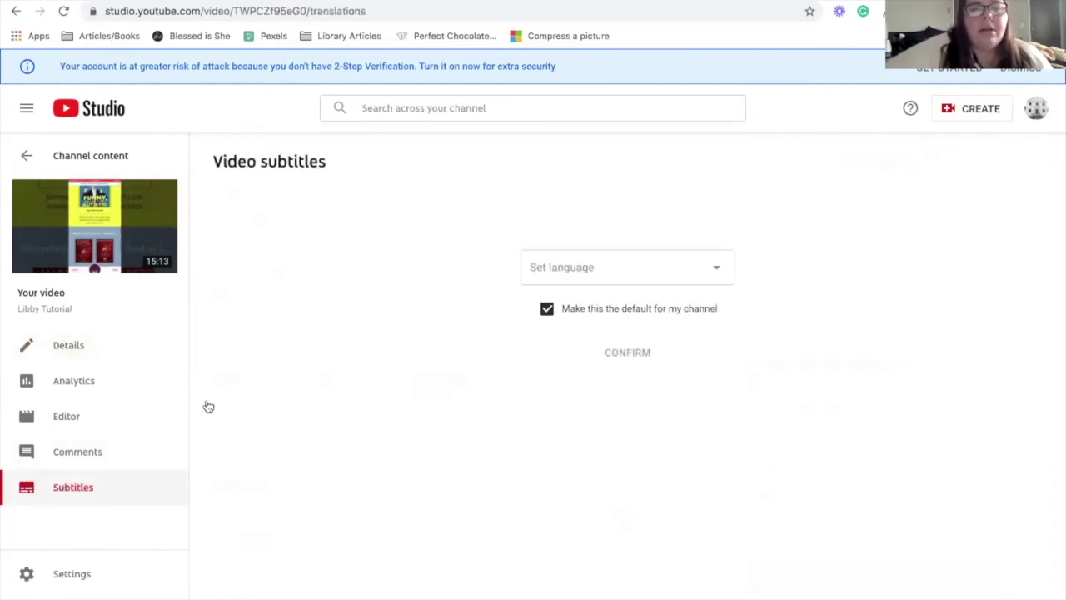
click(574, 265)
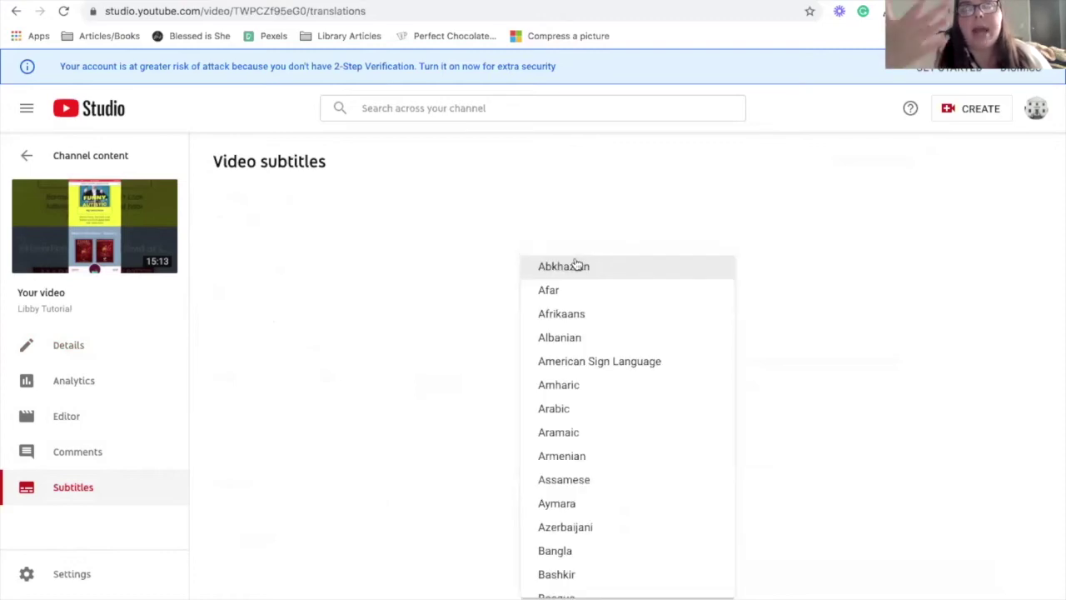
scroll(588, 466, down, 1)
scroll(591, 475, down, 7)
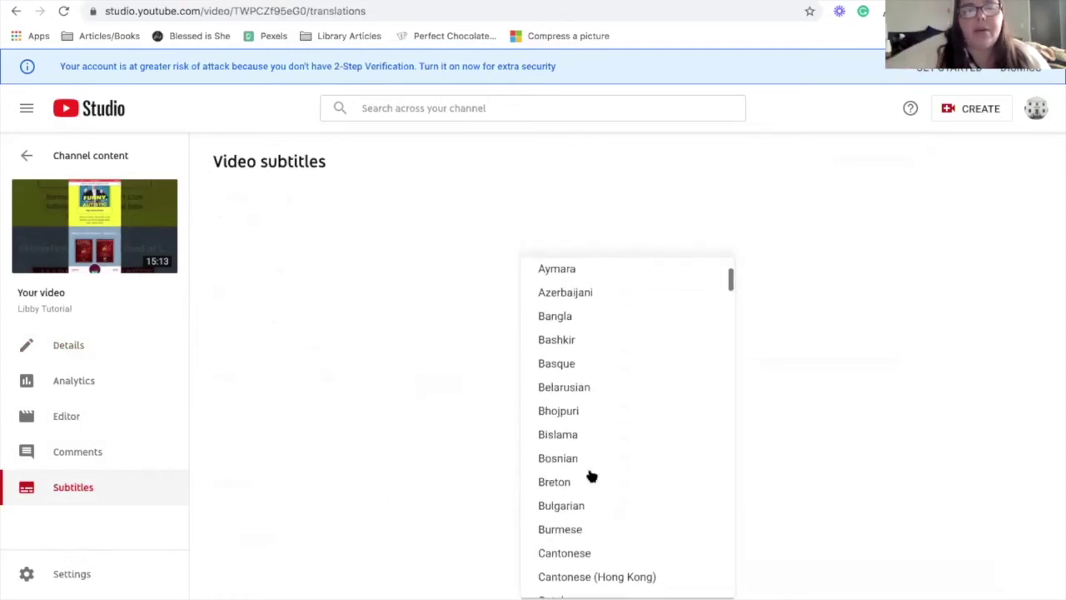
scroll(591, 457, down, 3)
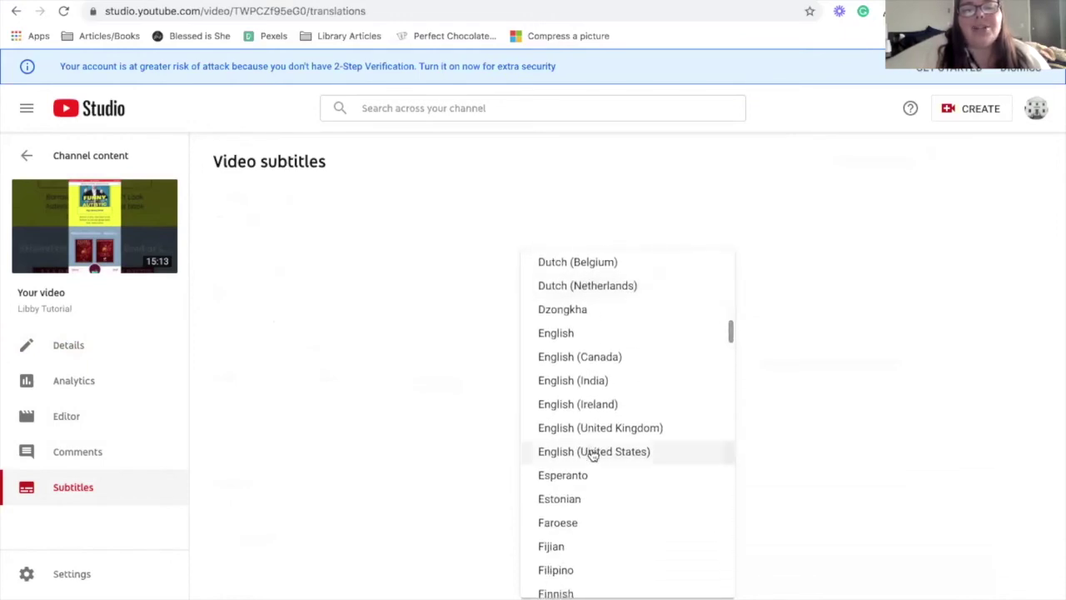
click(590, 451)
click(619, 356)
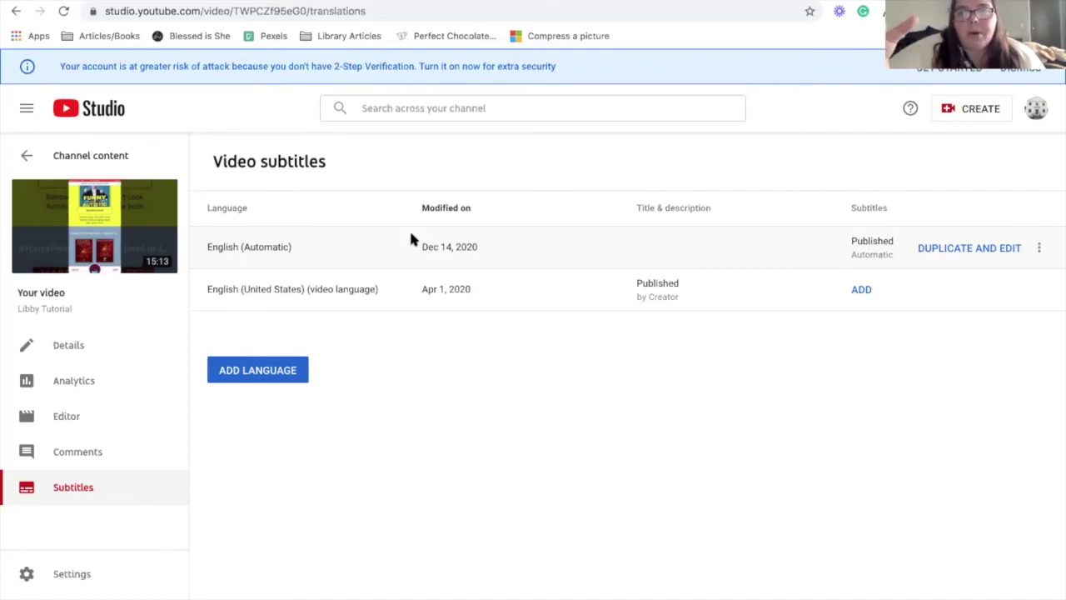
Duplicate the automatic English subtitles of the "Libby Tutorial" video for editing as text.
click(939, 247)
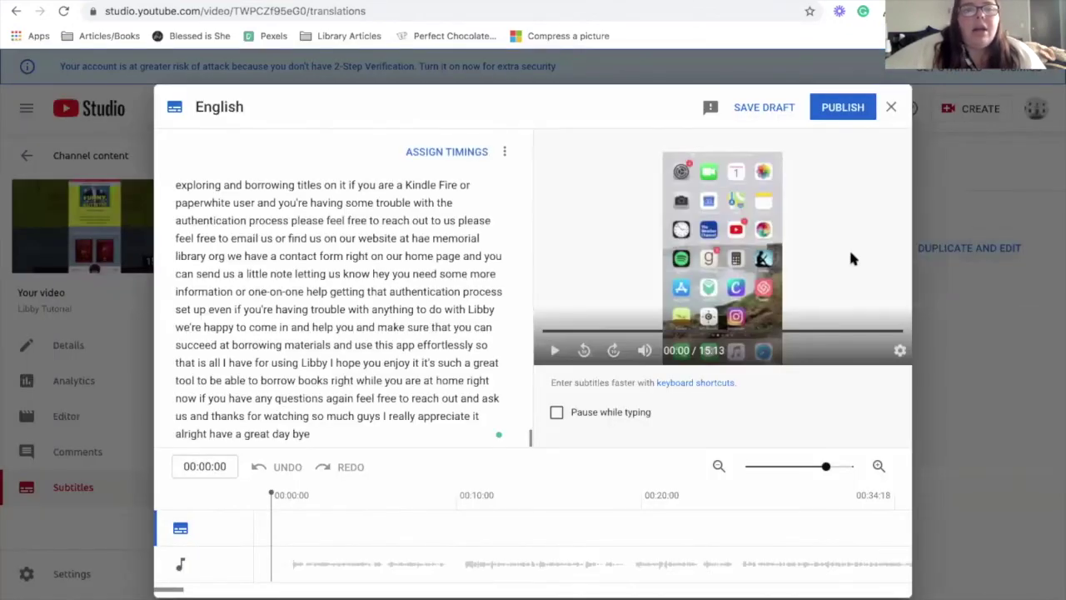
scroll(358, 305, up, 5)
scroll(360, 304, up, 15)
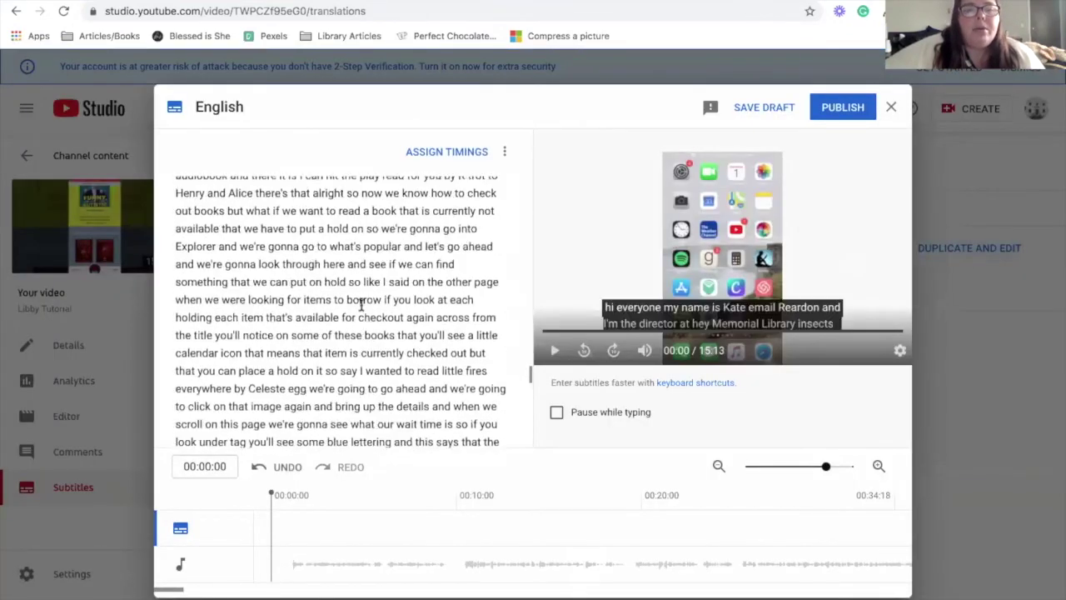
scroll(361, 305, up, 20)
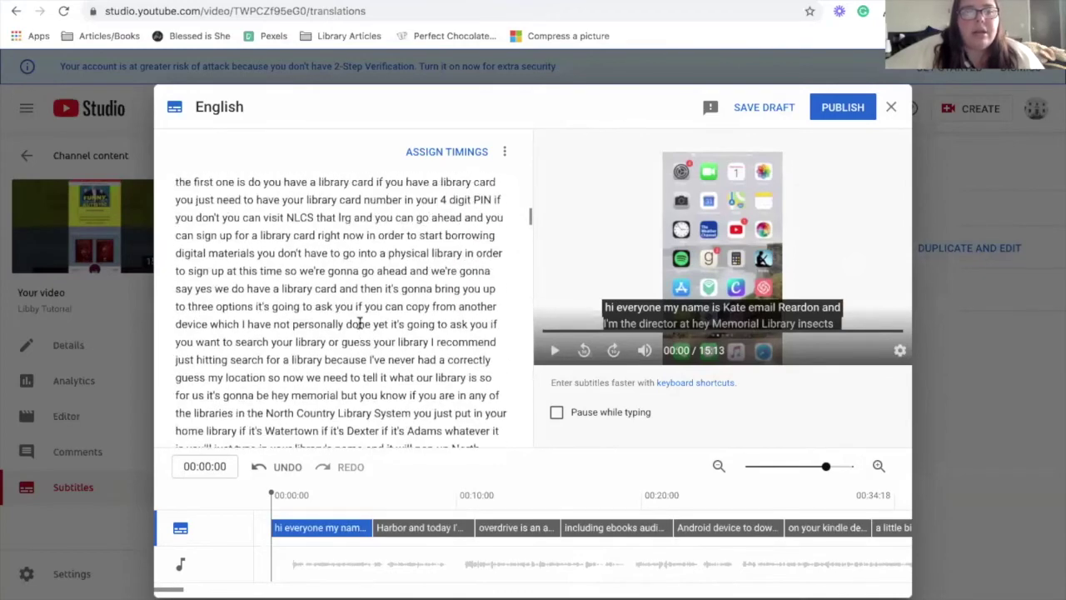
scroll(360, 324, up, 2)
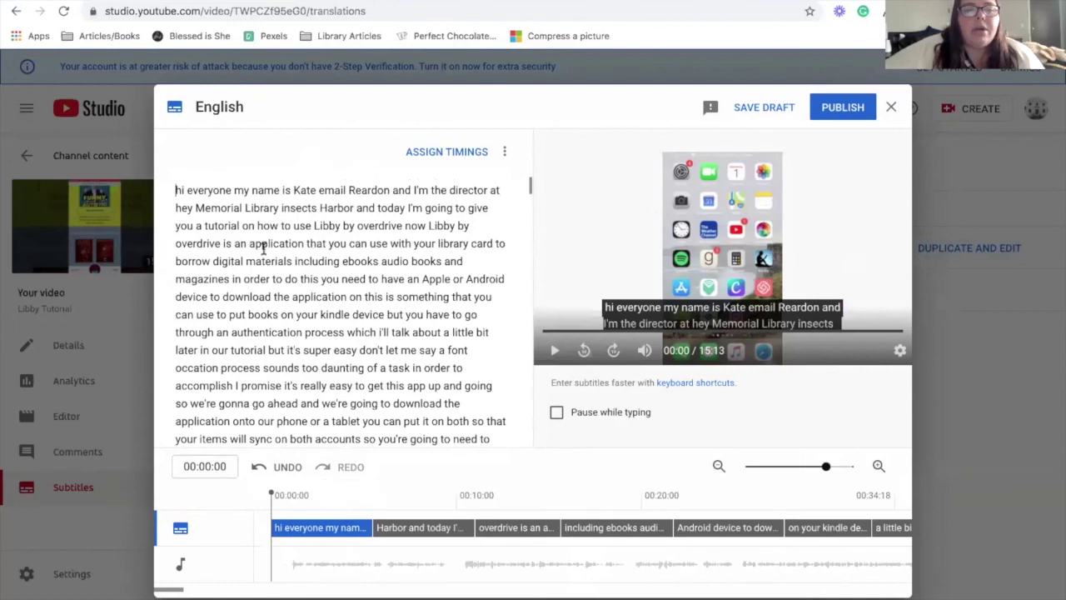
Correct "hey" to "Hay" before "Memorial Library" in the opening sentence of the subtitle text.
click(176, 190)
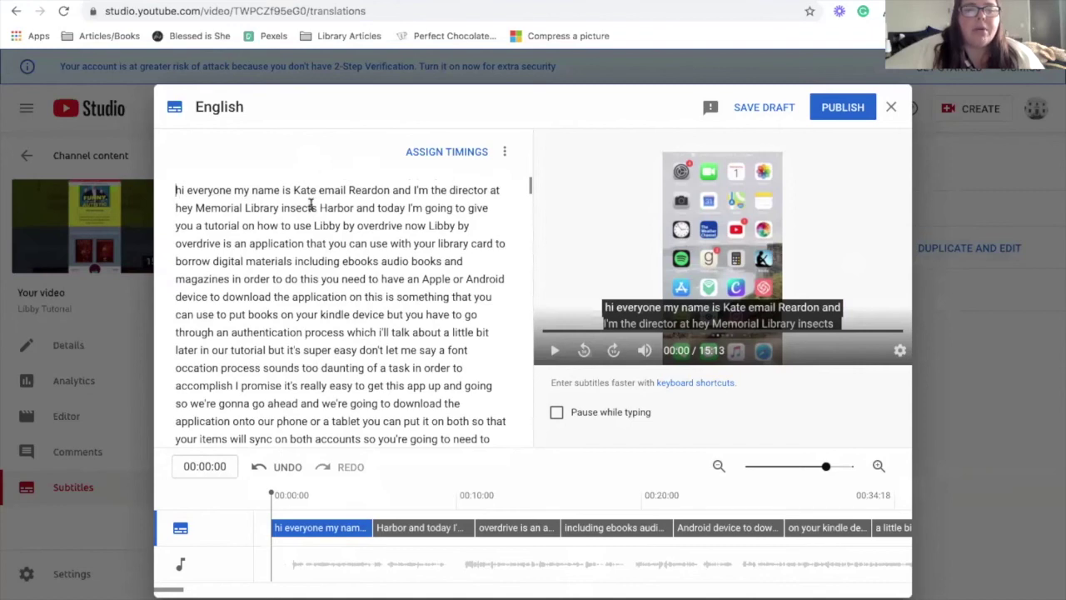
click(194, 207)
key(BackSpace)
key(BackSpace)
key(BackSpace)
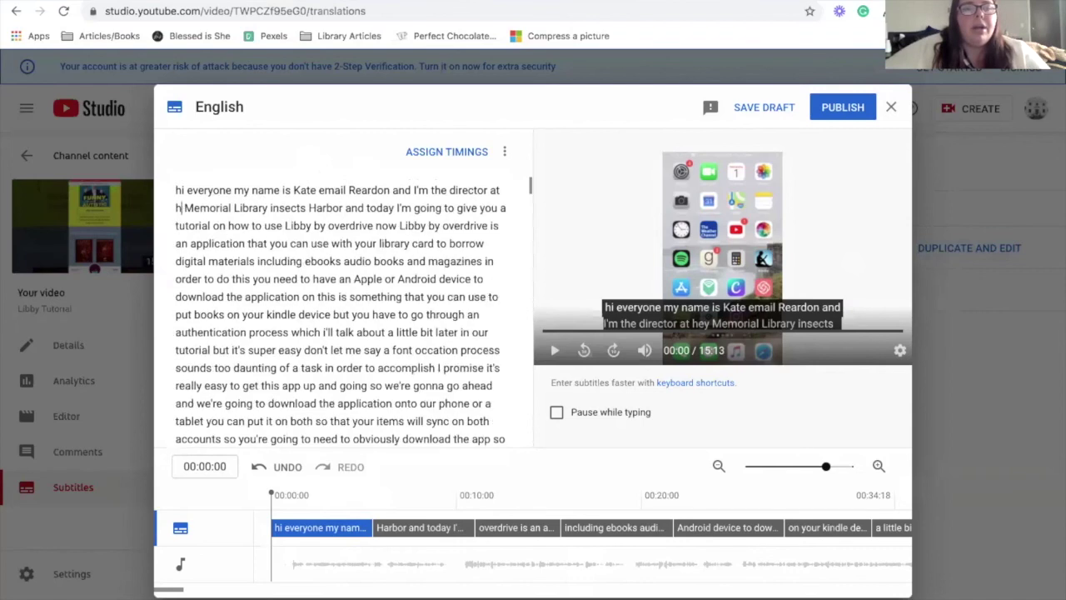
text(Hay)
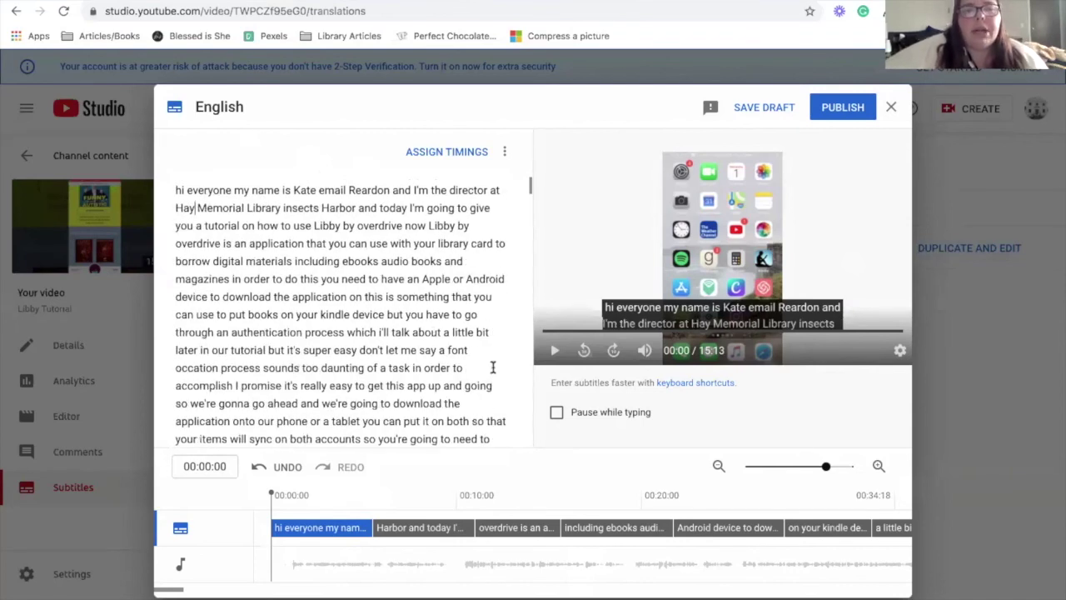
Review the subtitles as timed captions and as full text, and publish the edited English subtitles.
click(462, 152)
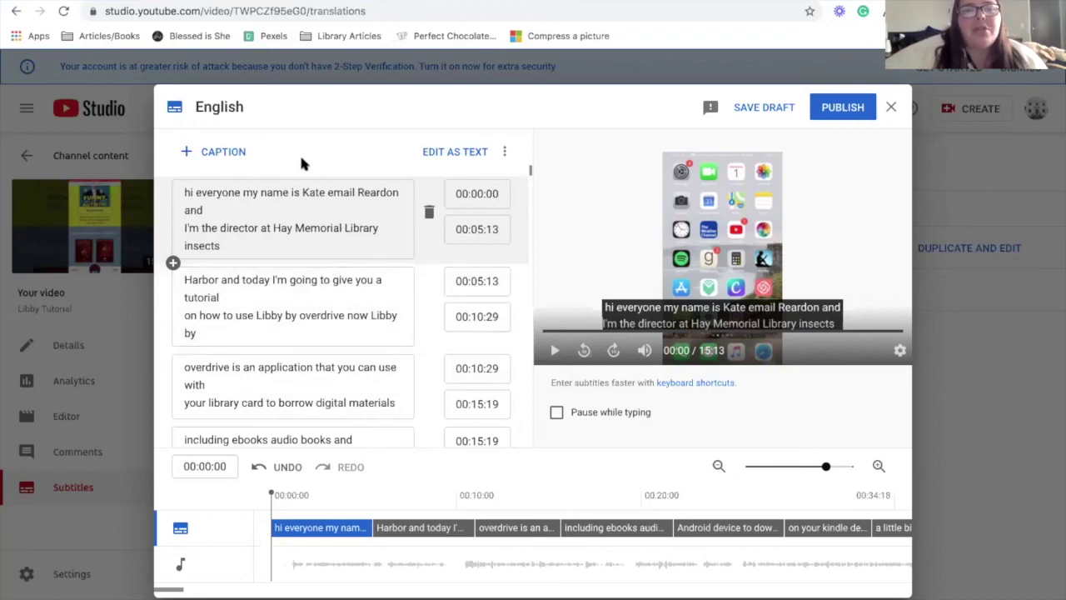
click(442, 153)
scroll(309, 256, up, 20)
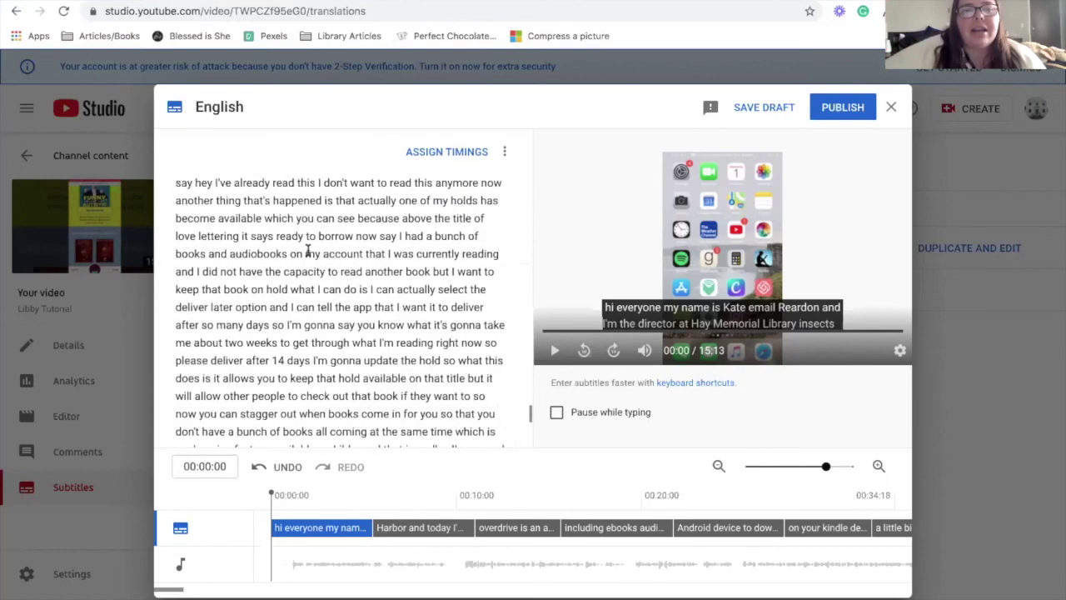
scroll(308, 250, up, 20)
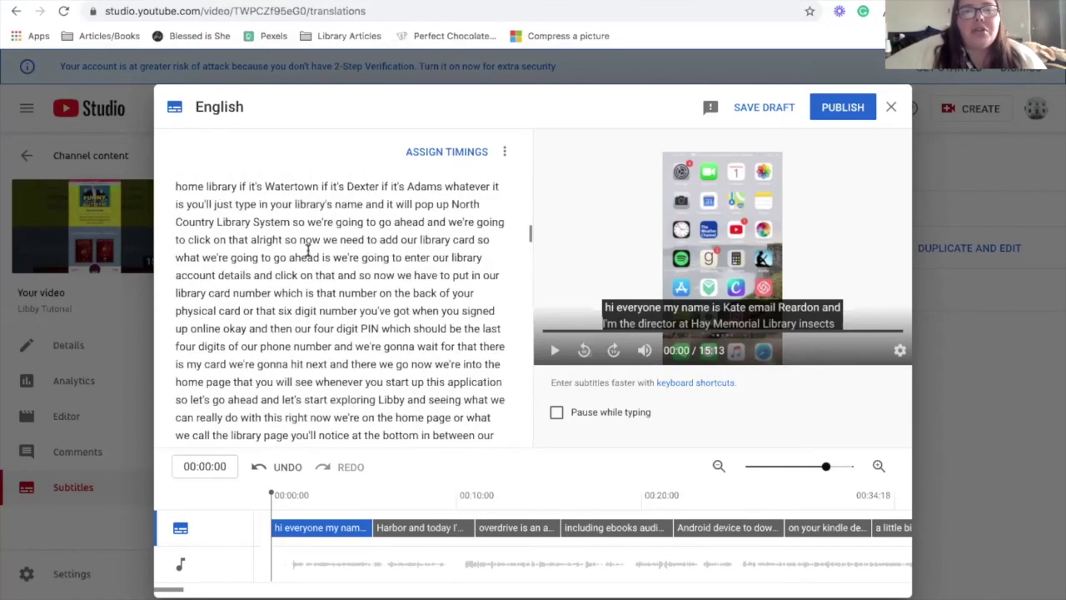
scroll(308, 250, up, 5)
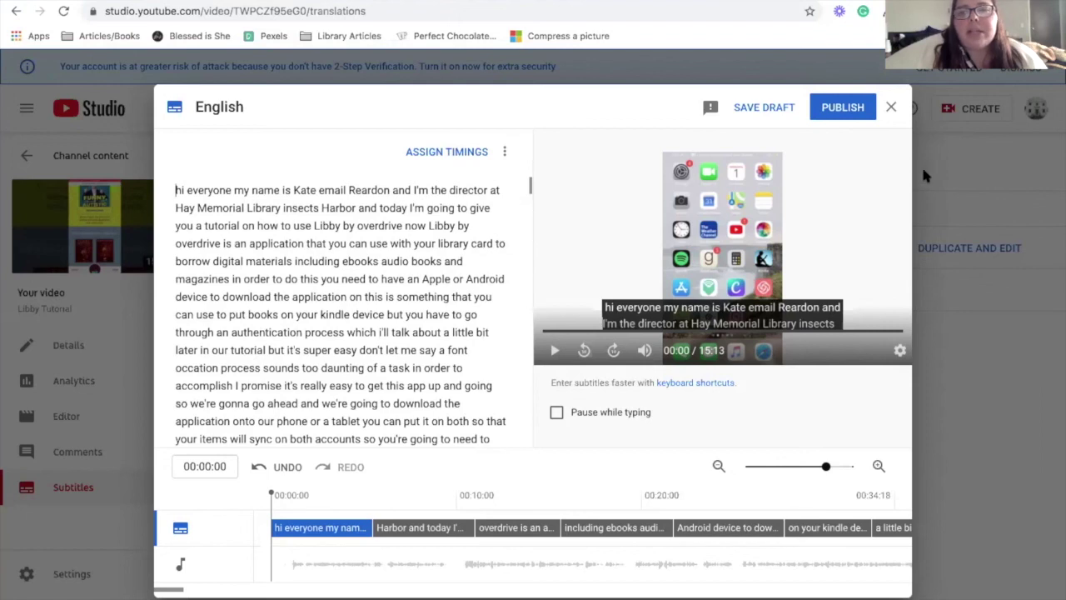
click(856, 114)
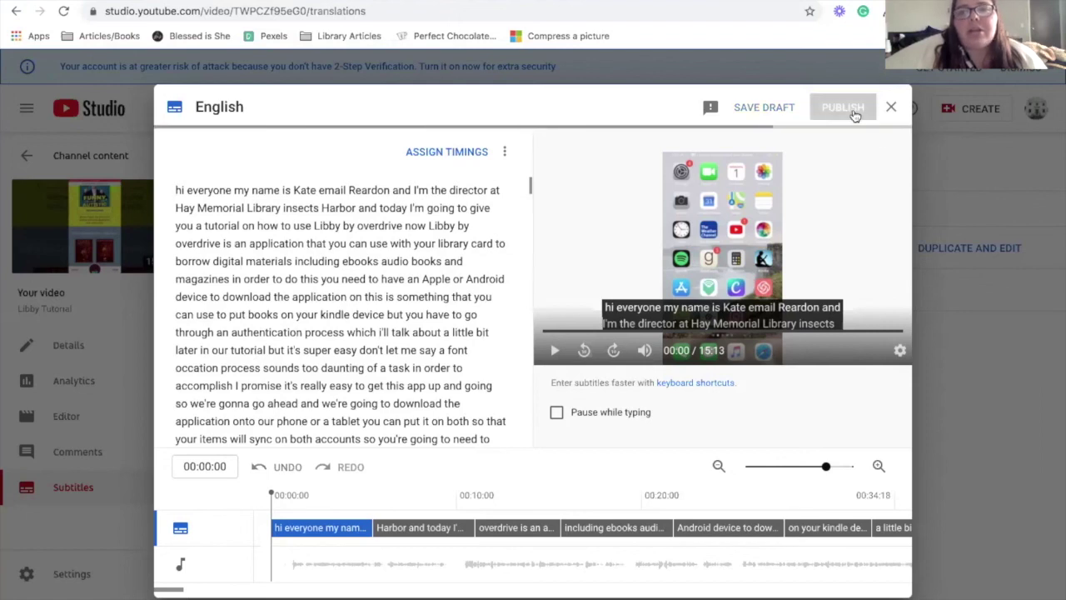